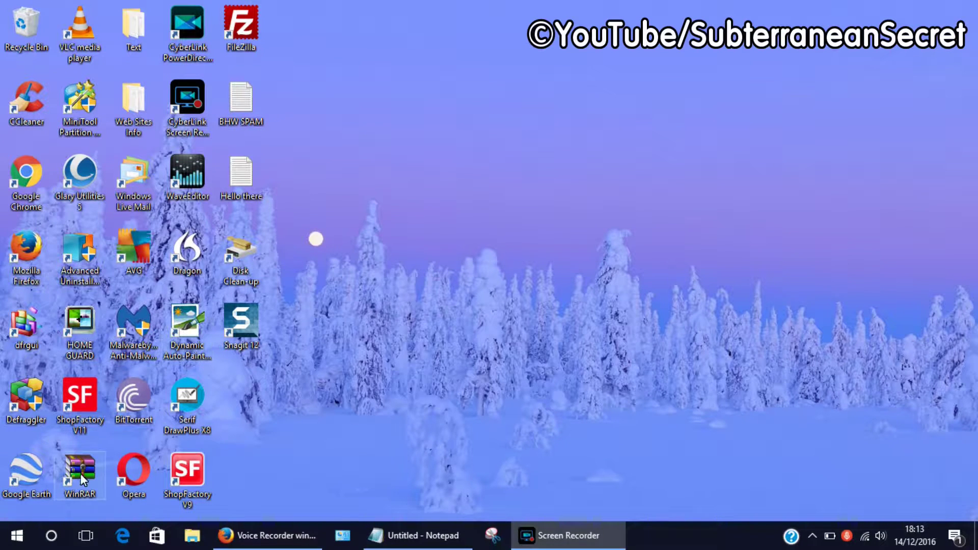
- Launch Voice Recorder from the V section of the Start menu's app list
click(17, 536)
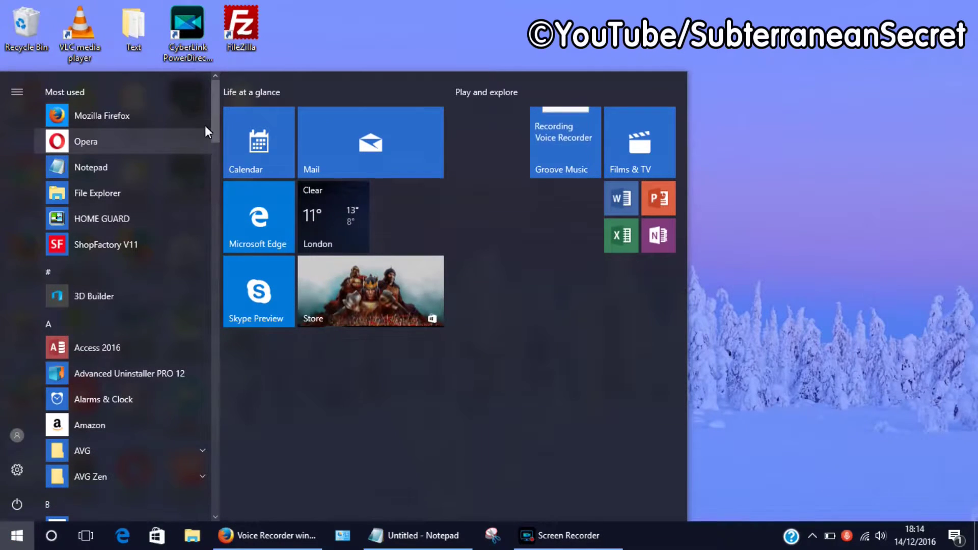
drag(215, 106, 214, 455)
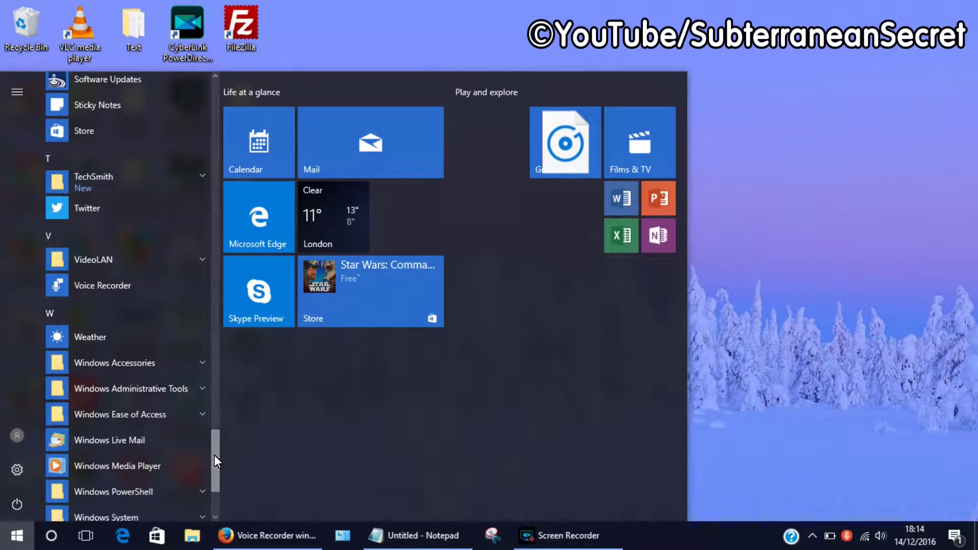
click(79, 283)
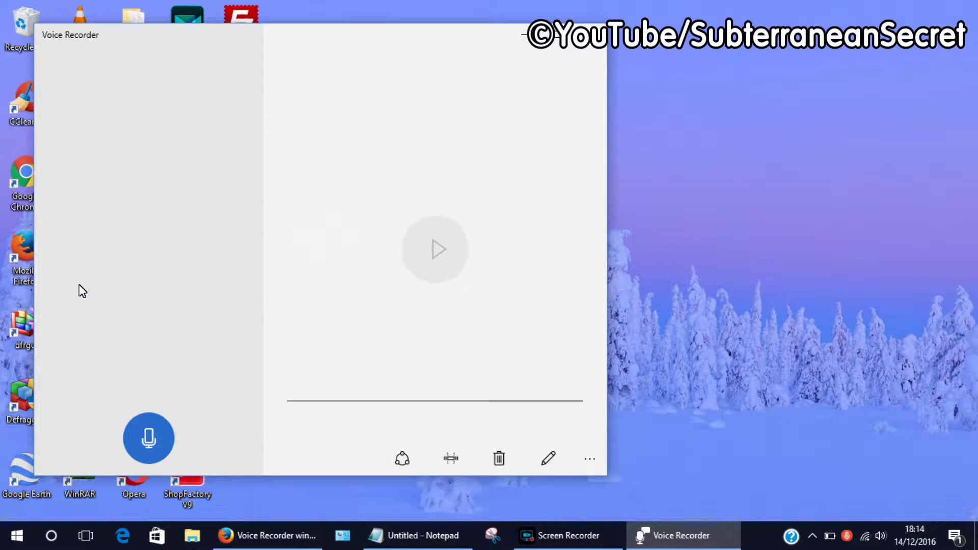
- Close Voice Recorder and switch to Firefox's Google results for 'Voice Recorder windows 10'
click(591, 35)
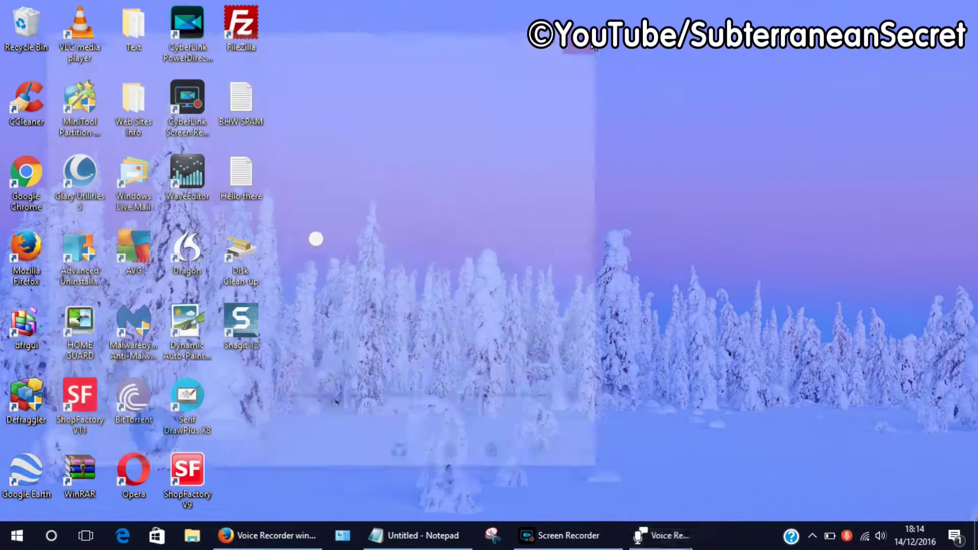
click(19, 535)
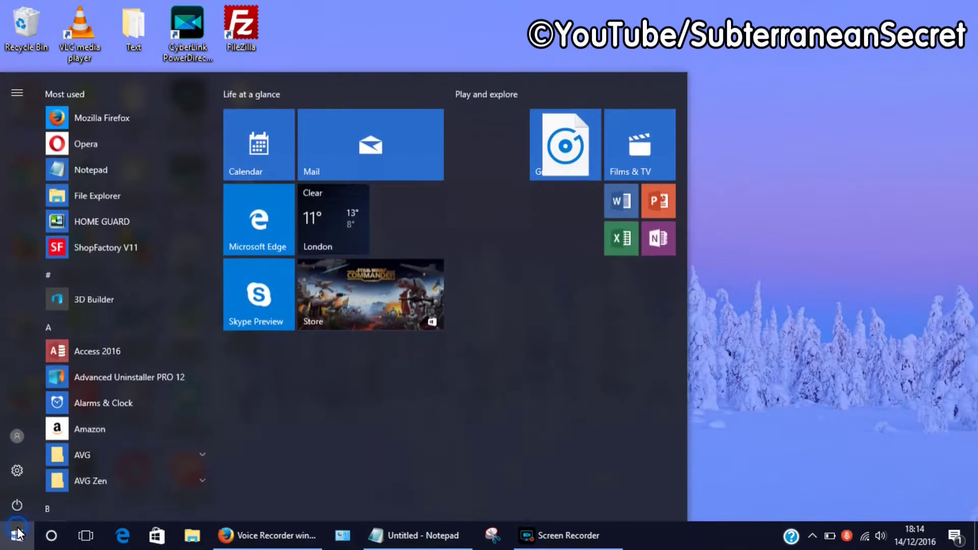
drag(217, 122, 214, 472)
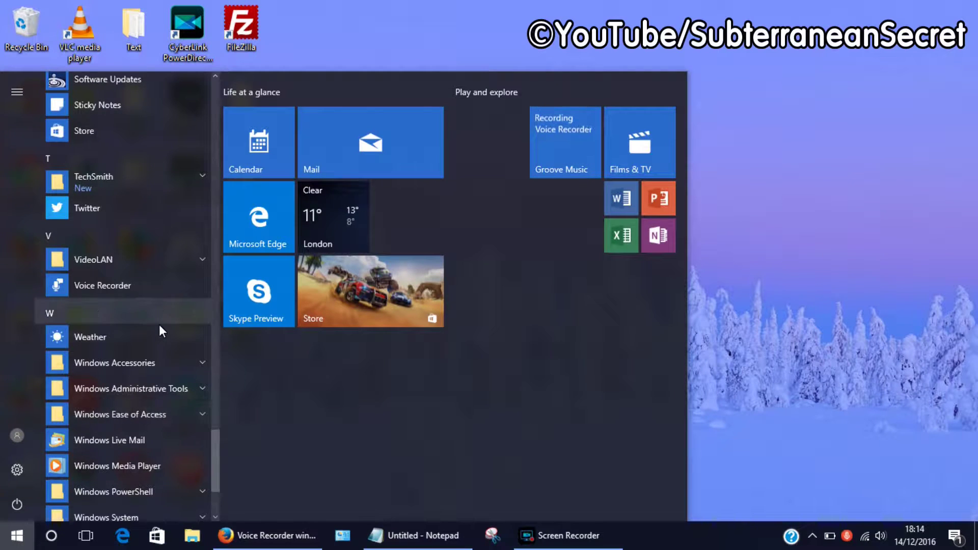
click(263, 539)
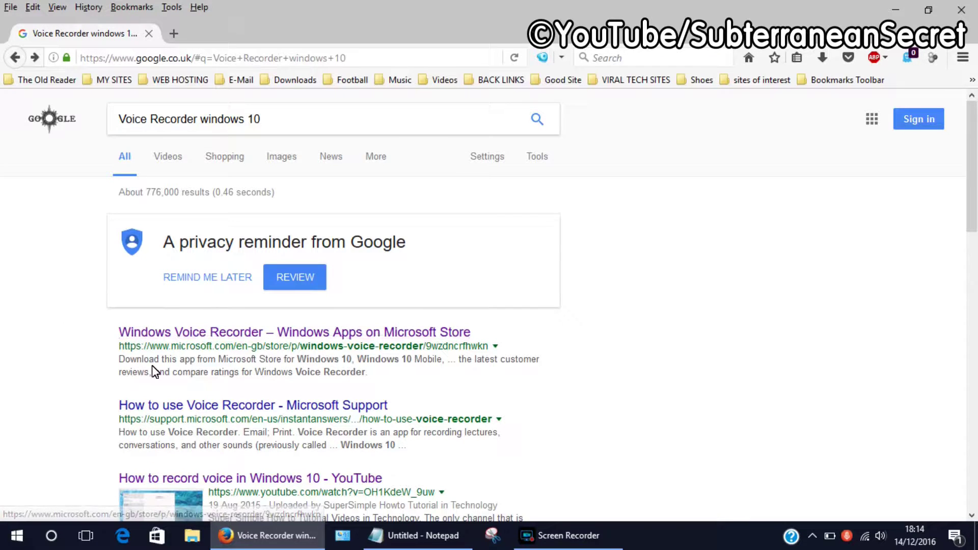
- Confirm Microsoft Store lists Windows Voice Recorder as installed, then close the Store
click(255, 346)
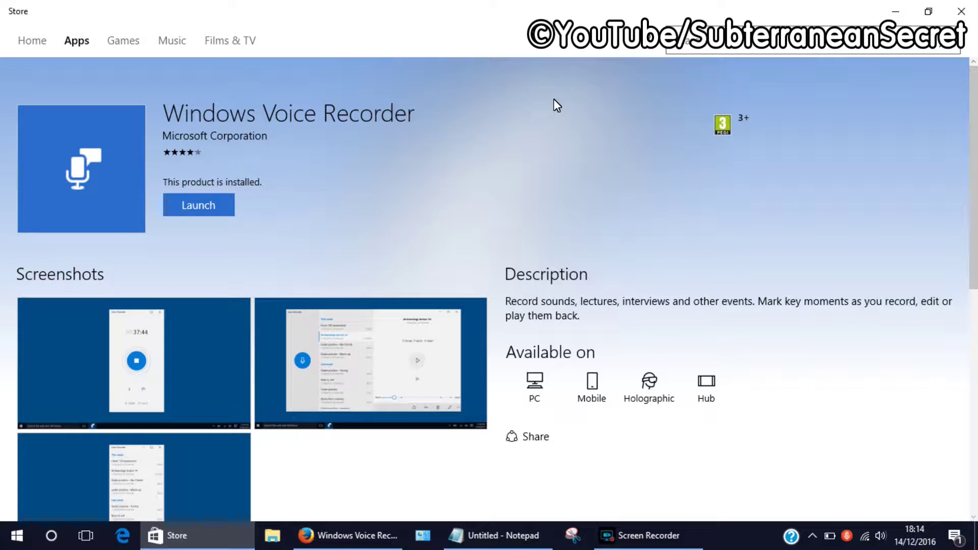
click(962, 11)
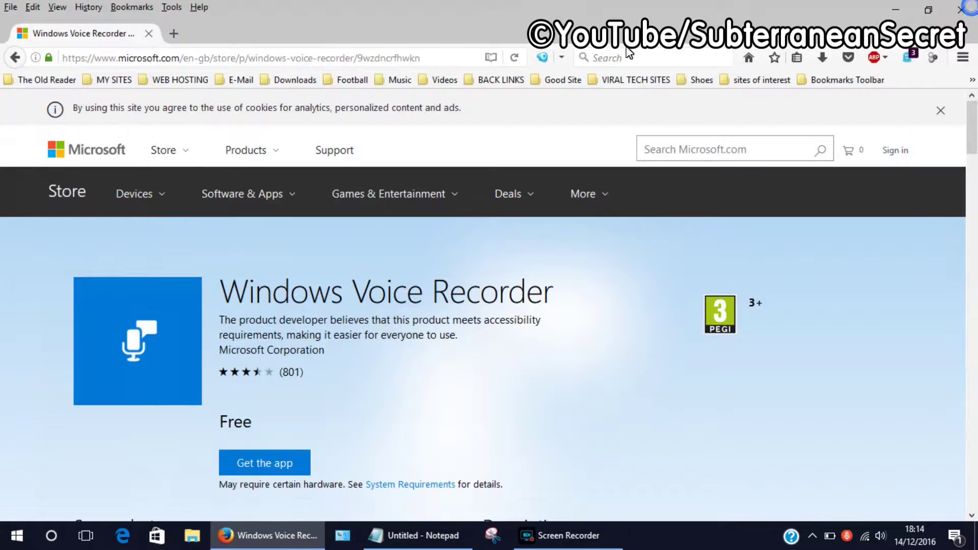
- Pin Voice Recorder to the taskbar from its Start menu More options, then try dragging it out
click(16, 536)
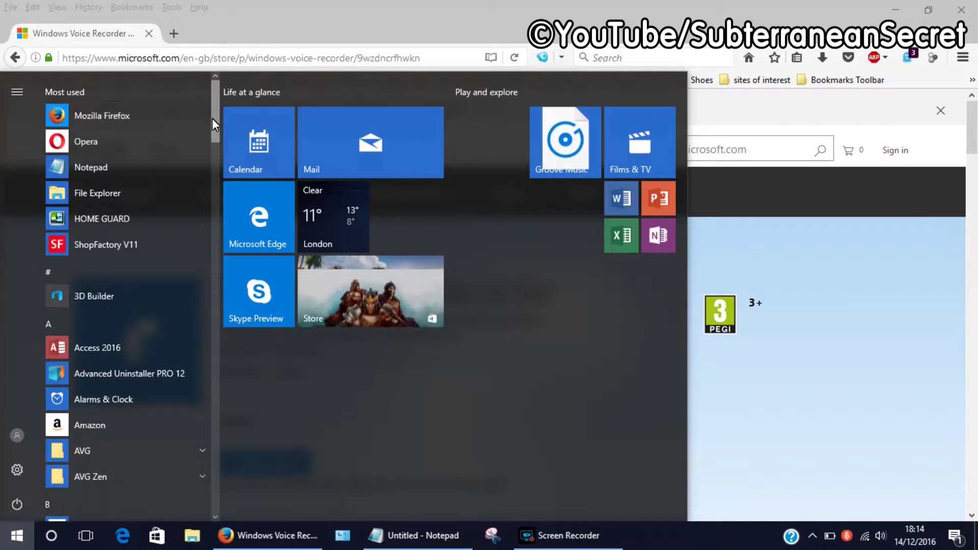
drag(212, 122, 213, 452)
scroll(213, 457, down, 5)
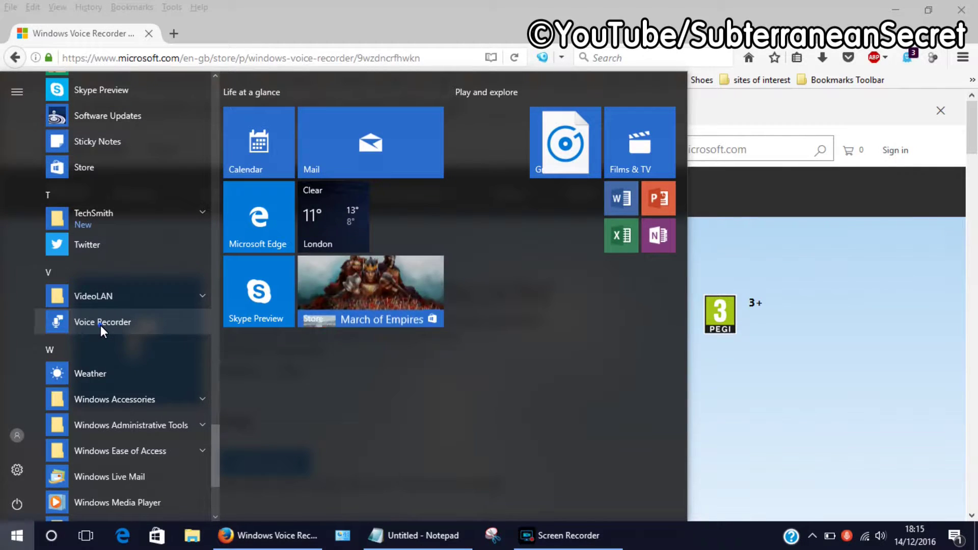
right_click(100, 325)
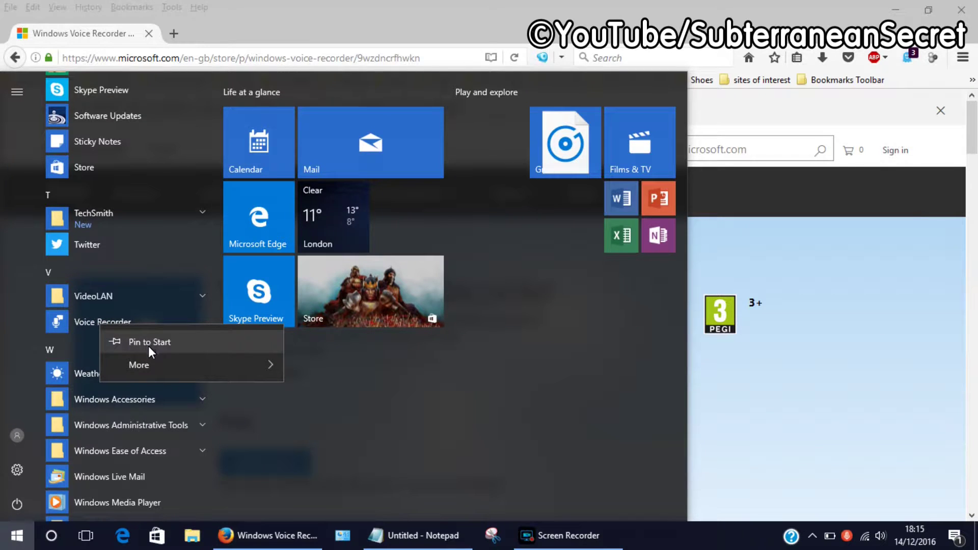
mouse_move(191, 365)
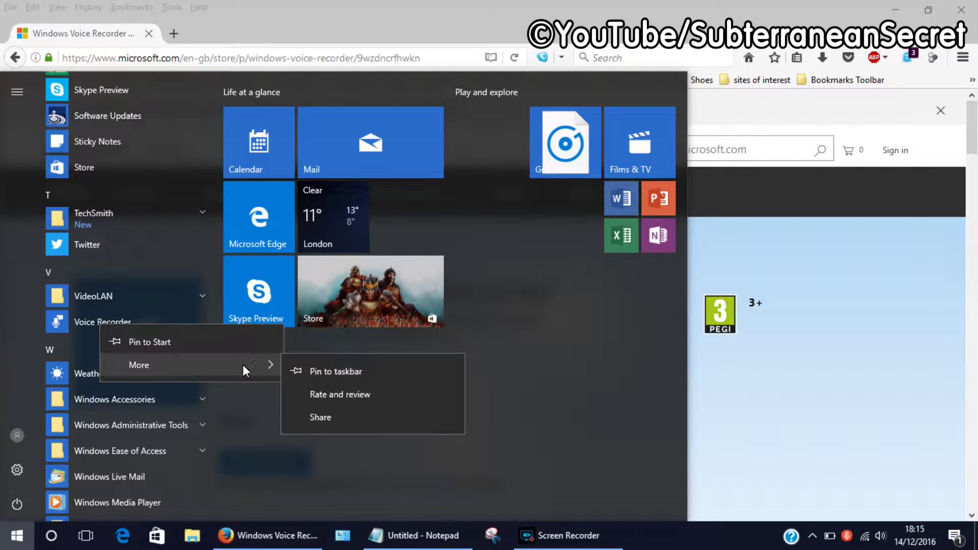
click(323, 373)
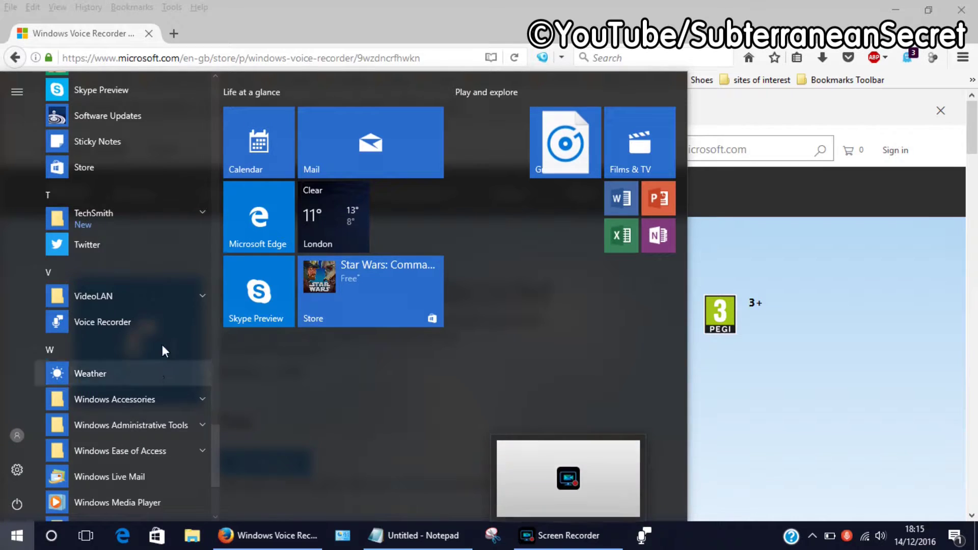
click(142, 323)
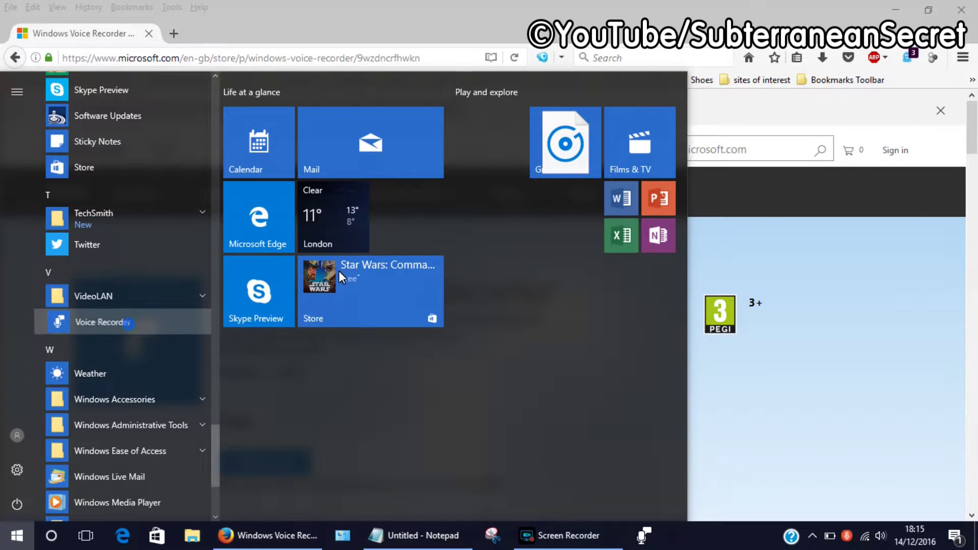
mouse_move(339, 270)
mouse_down()
mouse_move(850, 283)
mouse_move(867, 265)
mouse_up()
- Place a Voice Recorder shortcut beside the other desktop icons and open the app from it
click(894, 9)
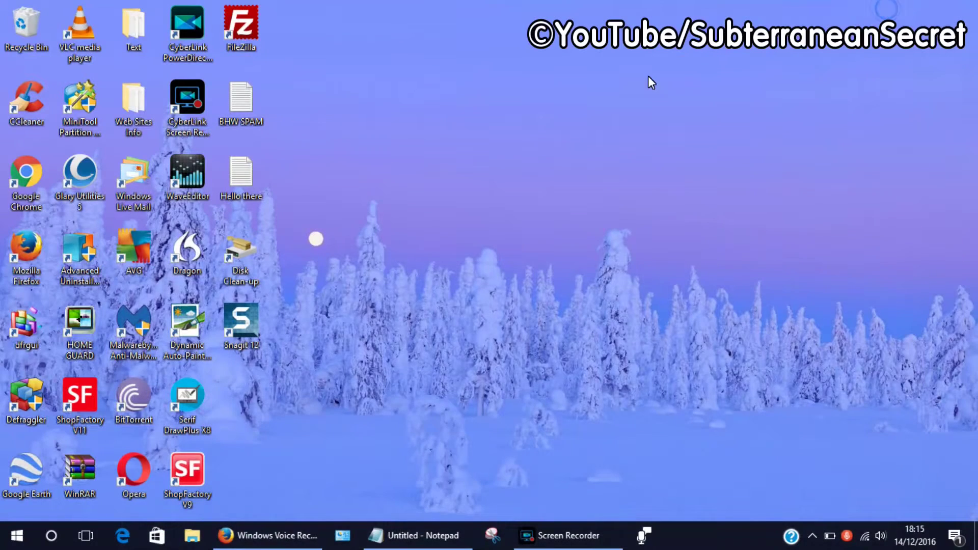
click(15, 535)
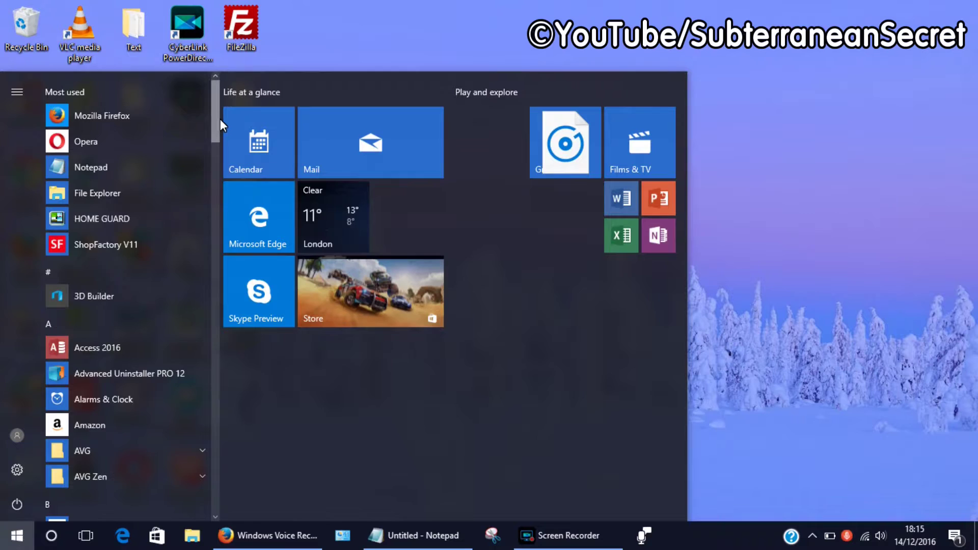
mouse_move(220, 120)
mouse_down()
mouse_move(211, 503)
mouse_move(215, 453)
mouse_up()
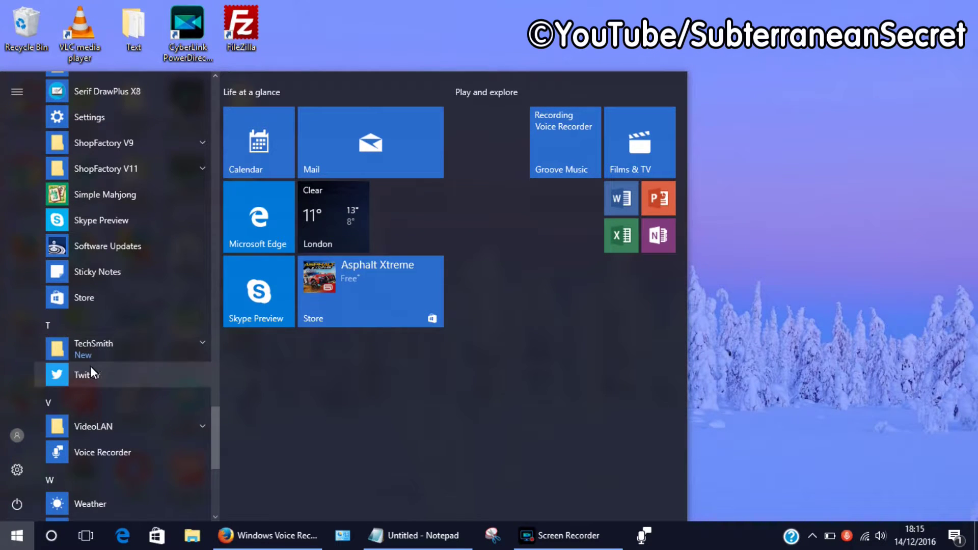
drag(93, 456, 791, 174)
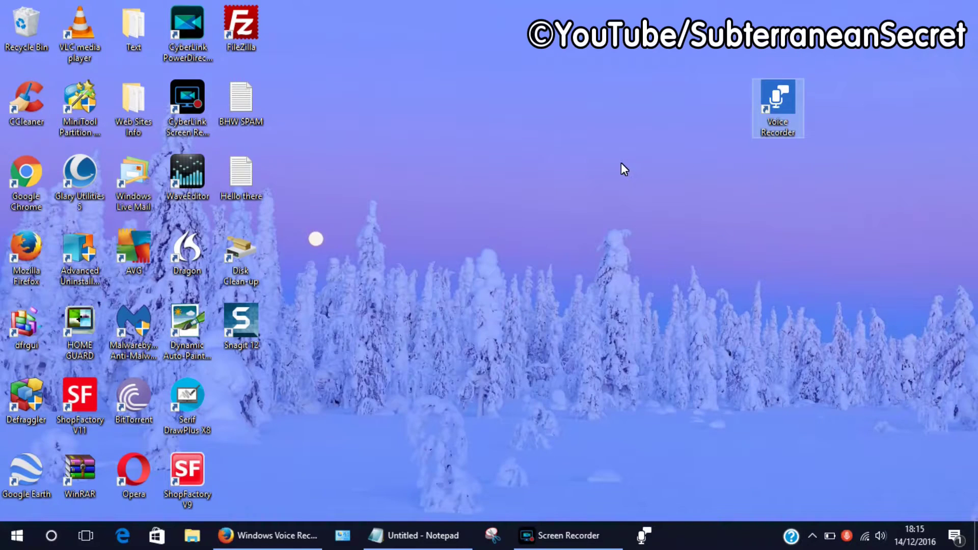
mouse_move(784, 102)
mouse_down()
mouse_move(310, 376)
mouse_move(244, 396)
mouse_up()
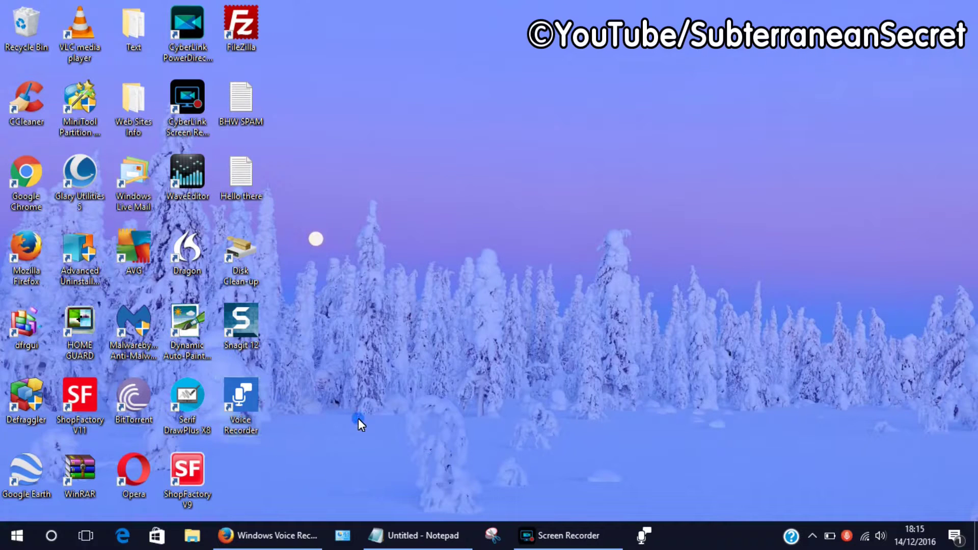
double_click(236, 401)
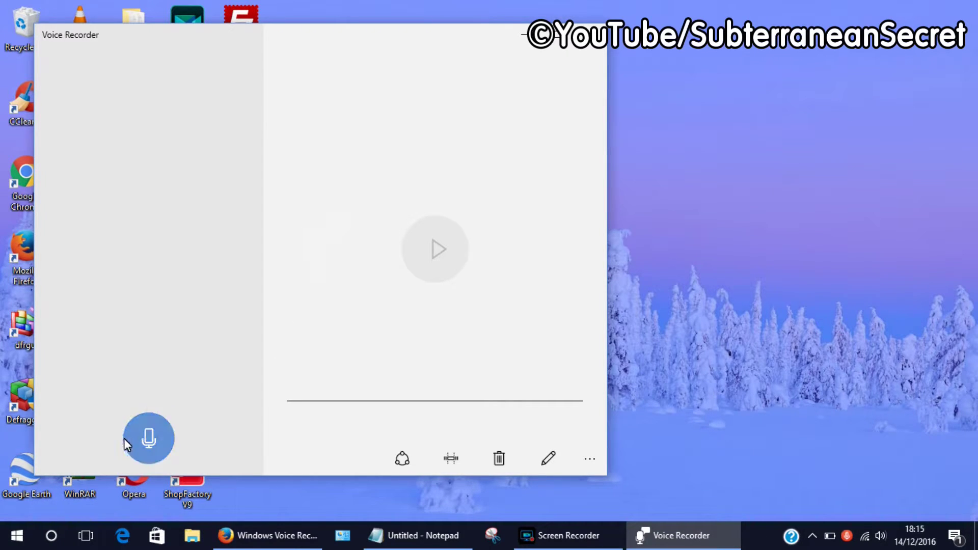
- Record a five-second clip, saved as 'Recording (2)' under Today
click(146, 423)
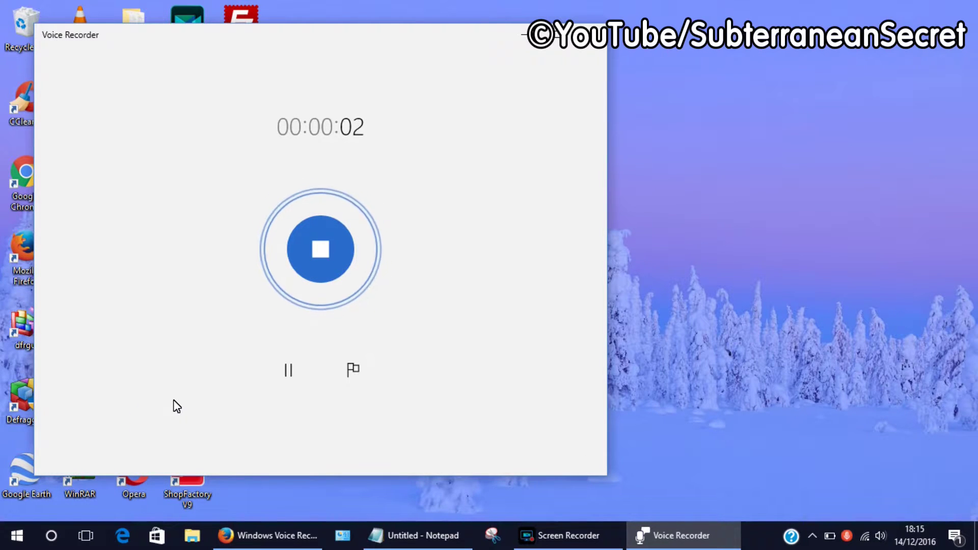
click(320, 257)
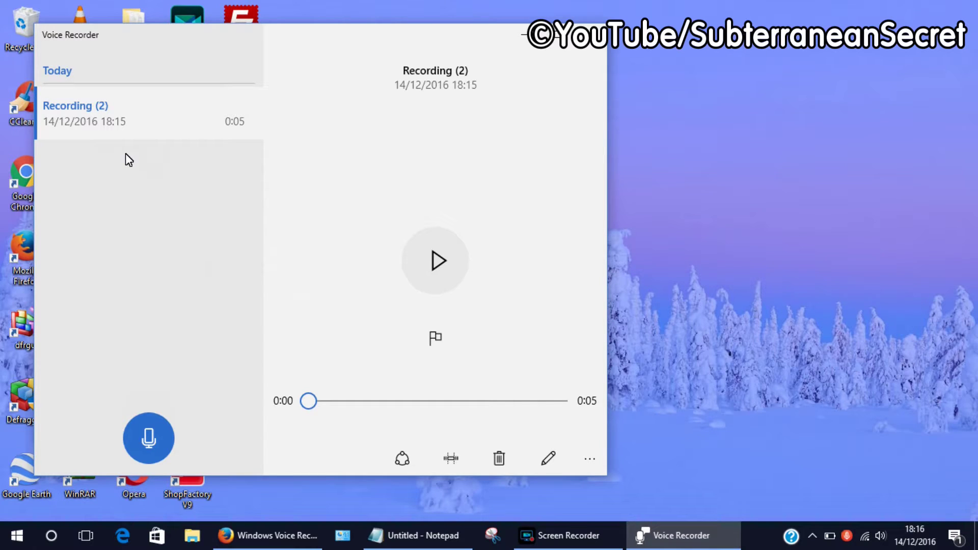
right_click(94, 109)
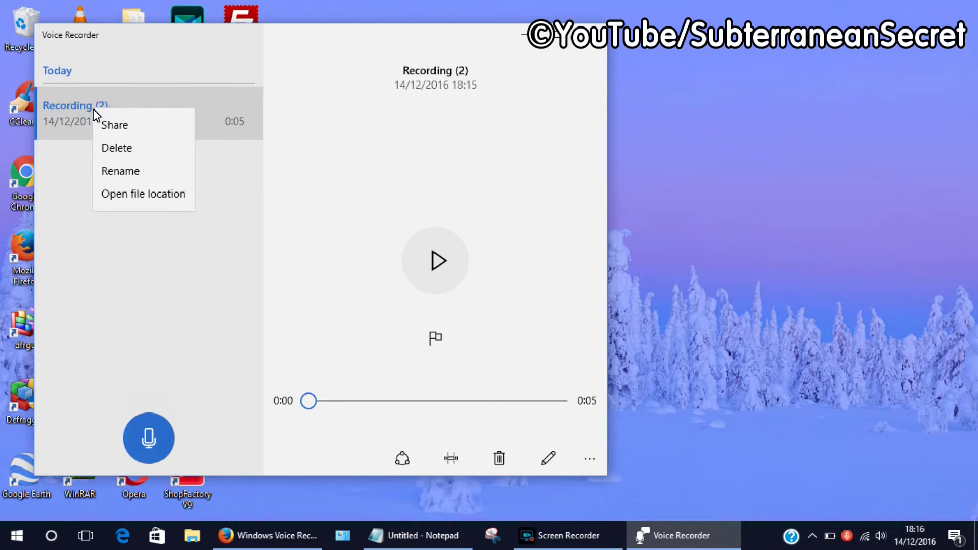
click(133, 196)
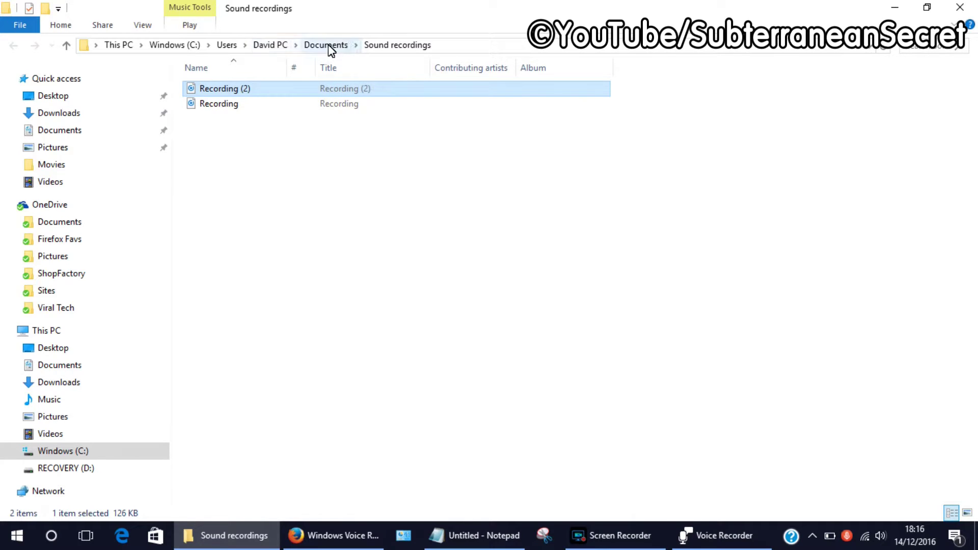
click(279, 182)
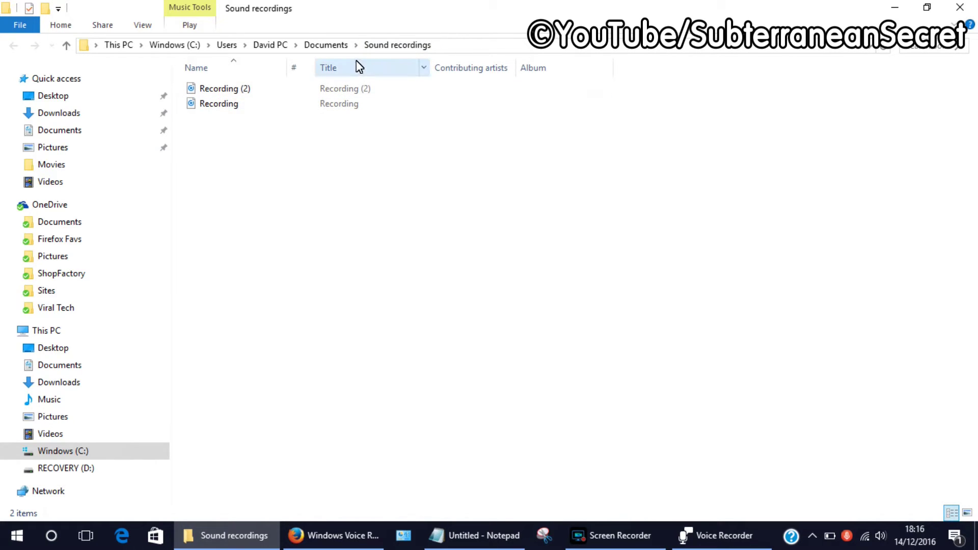
click(948, 15)
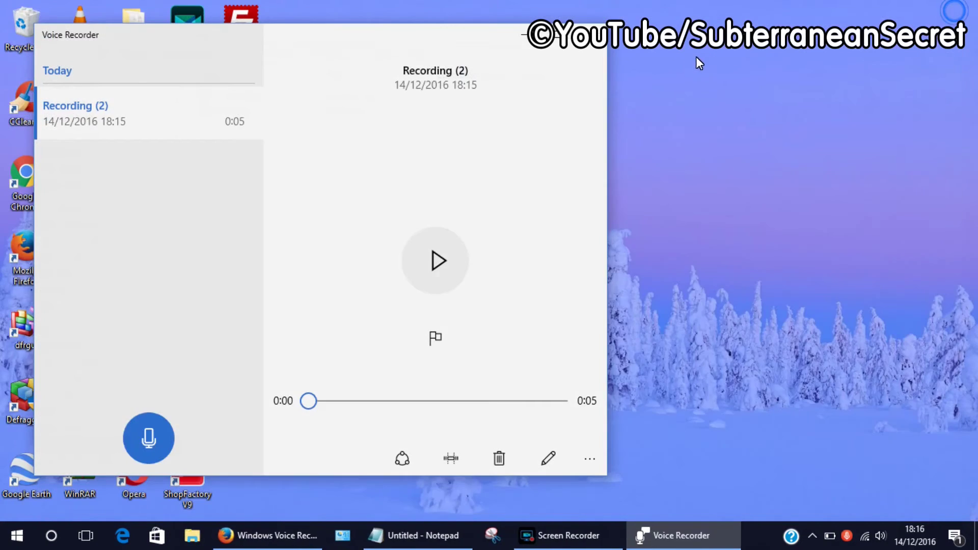
click(592, 463)
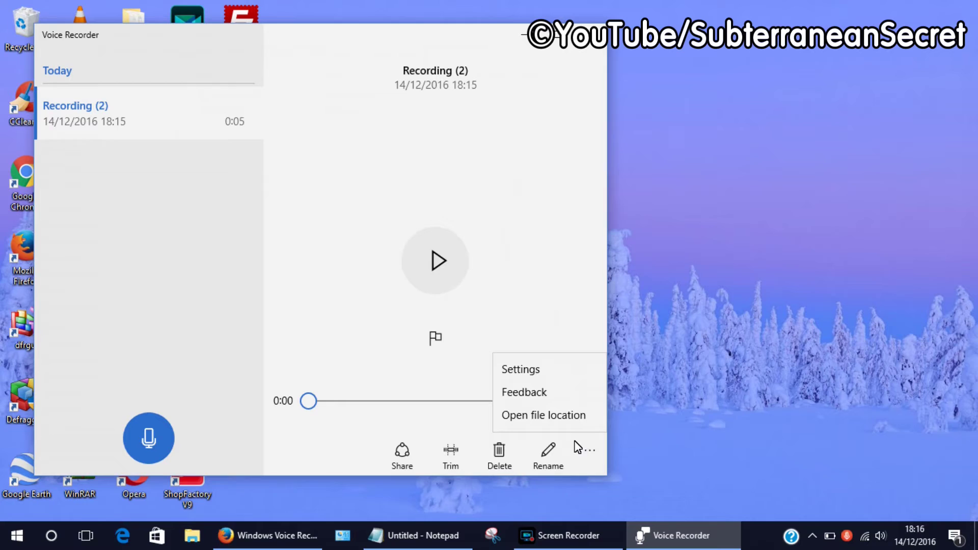
click(534, 370)
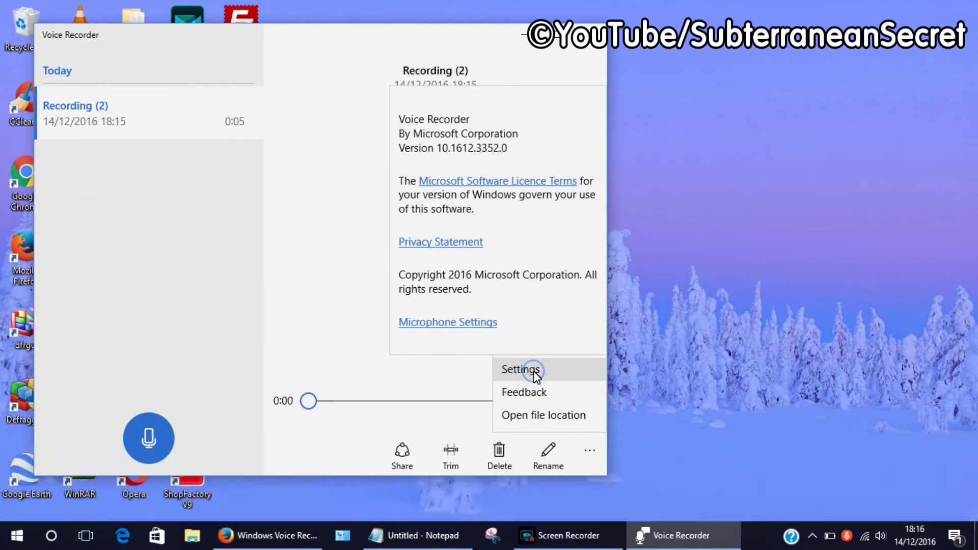
click(474, 324)
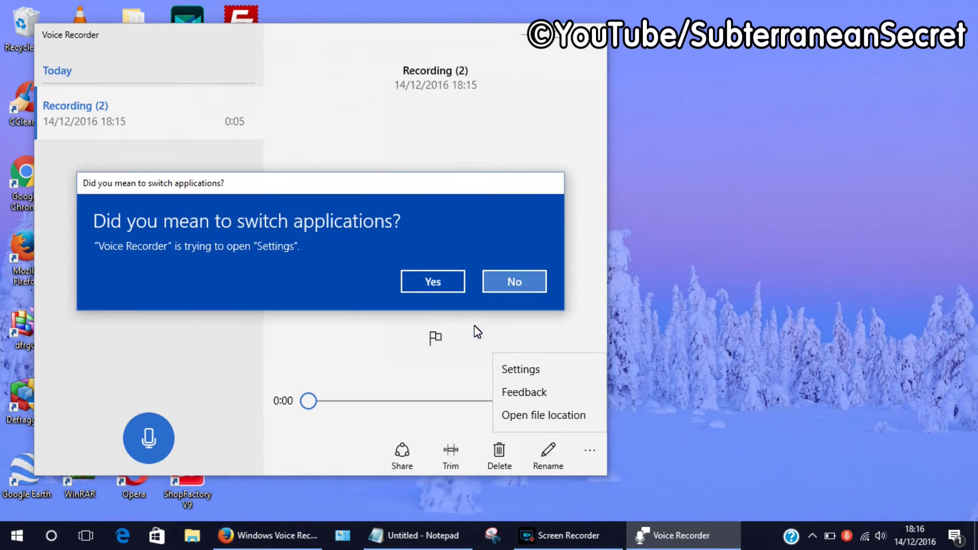
click(514, 288)
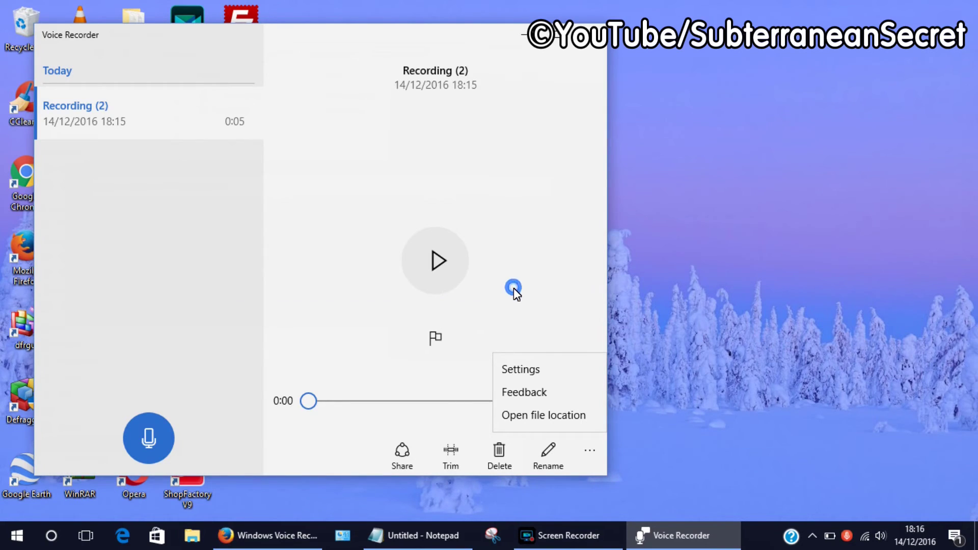
click(228, 338)
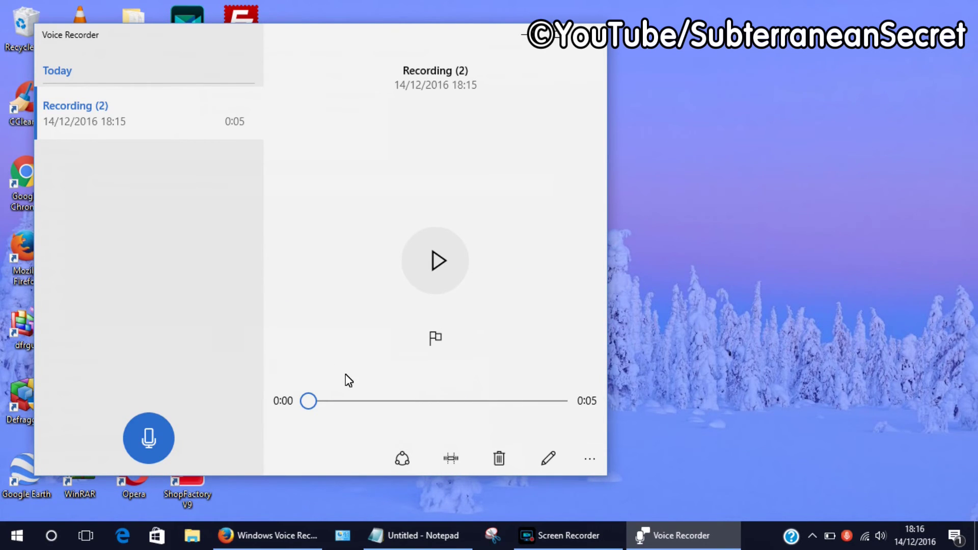